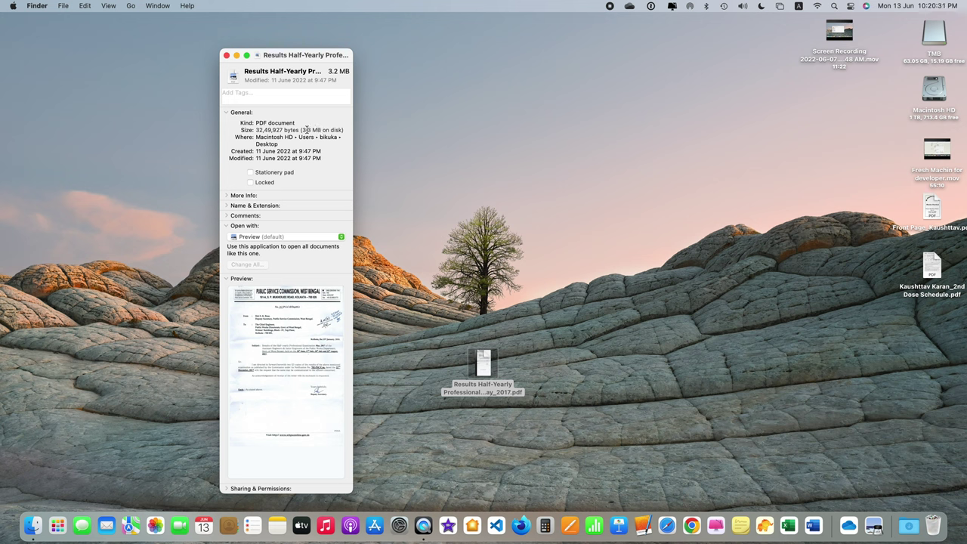
Close the file information window of the Results Half-Yearly Professional Exam PDF and deselect the file on the desktop
left_click(225, 56)
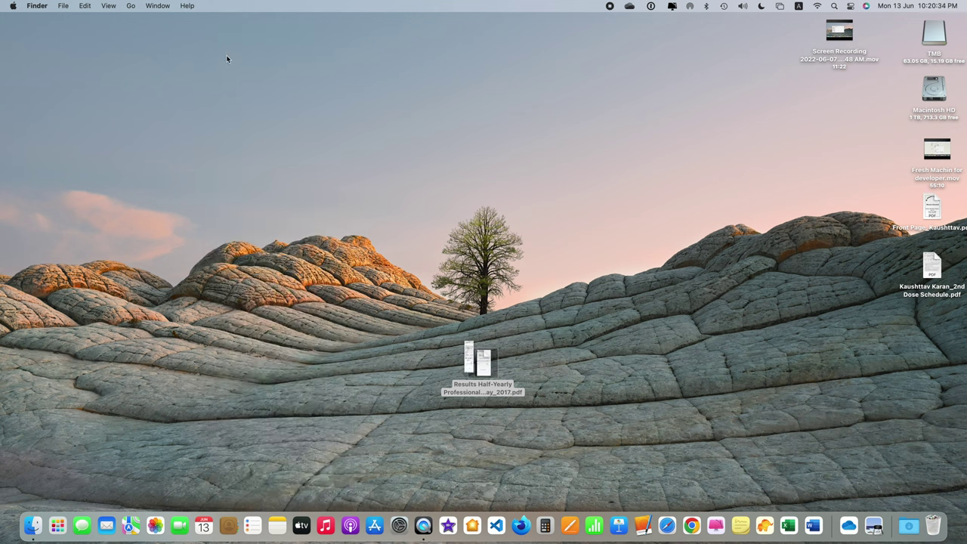
left_click(429, 349)
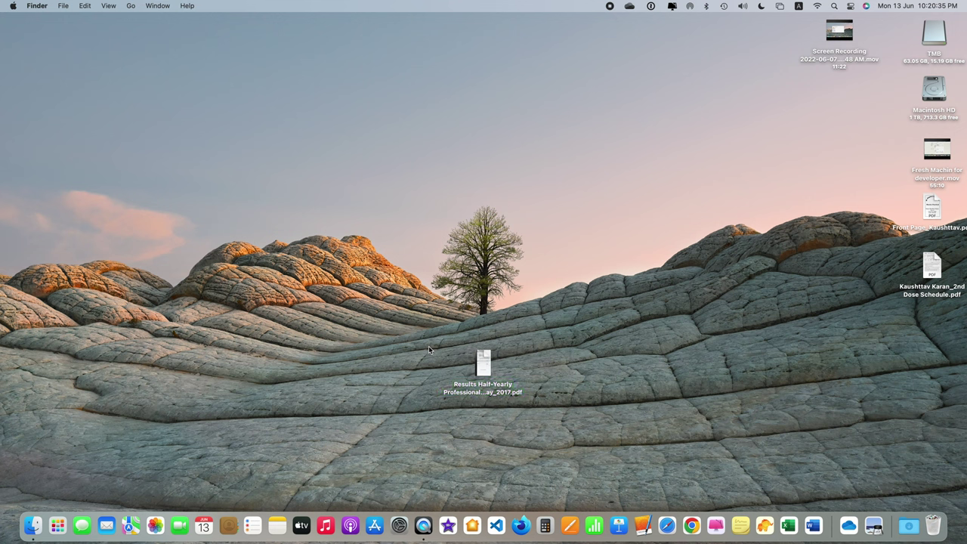
left_click(483, 372)
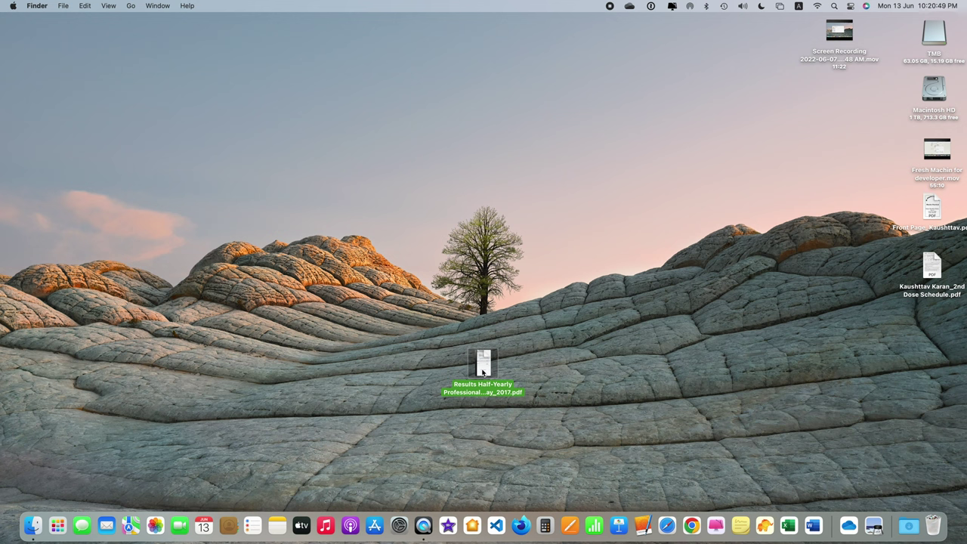
right_click(483, 372)
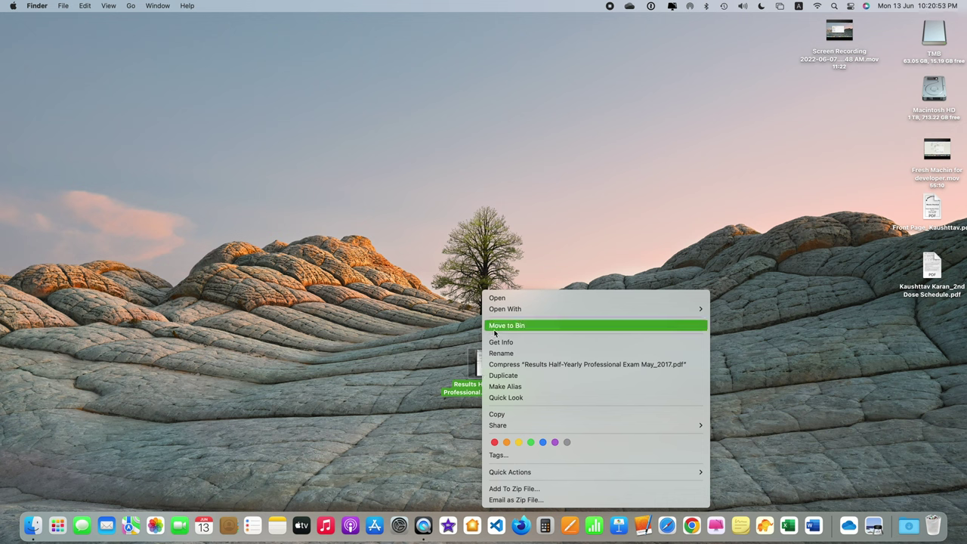
mouse_move(500, 315)
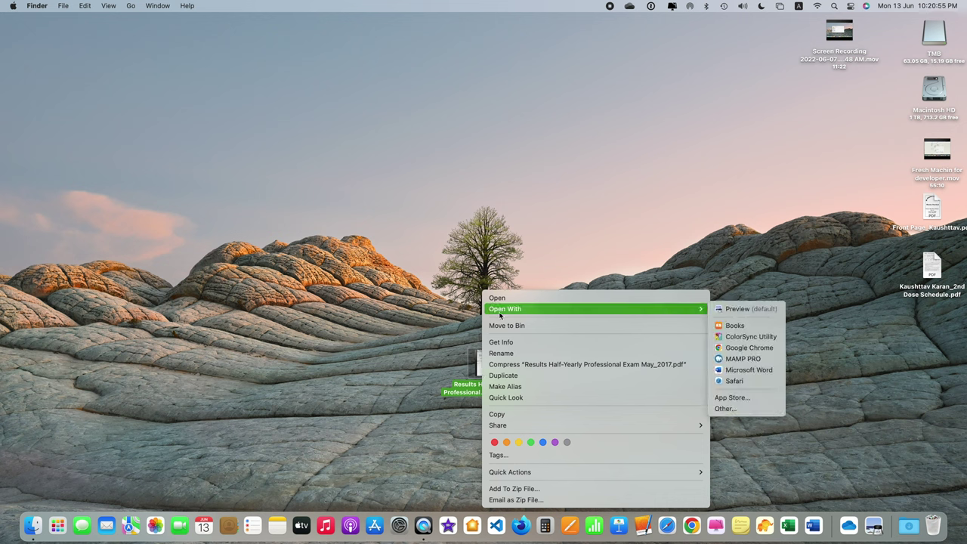
left_click(458, 373)
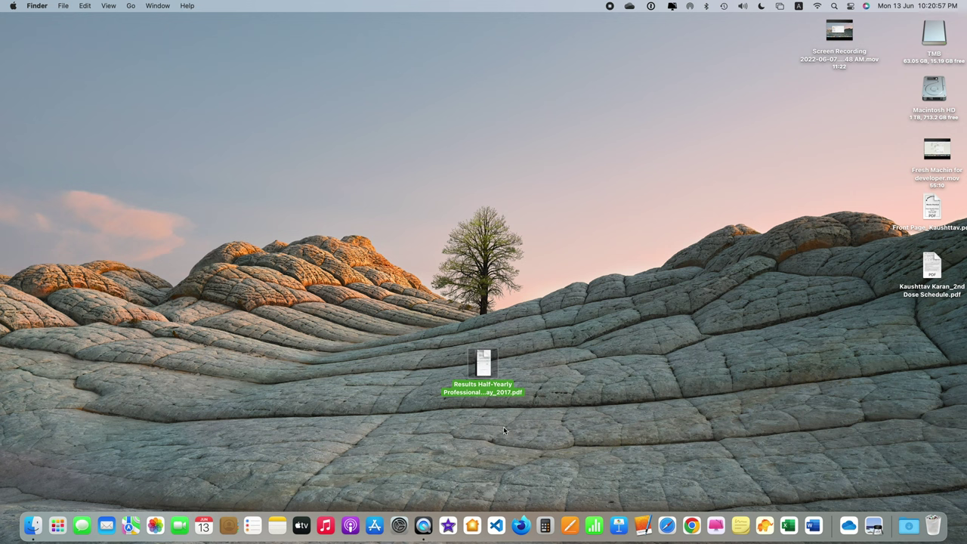
left_click(492, 429)
Open the Results Half-Yearly Professional Exam May_2017 PDF with Preview and look through its first pages
left_click(487, 380)
right_click(487, 379)
mouse_move(517, 312)
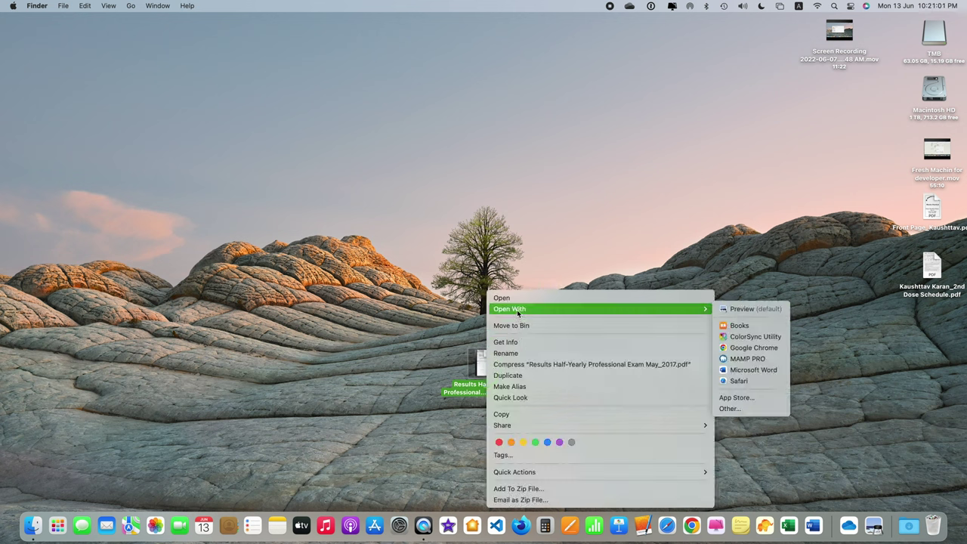
left_click(722, 310)
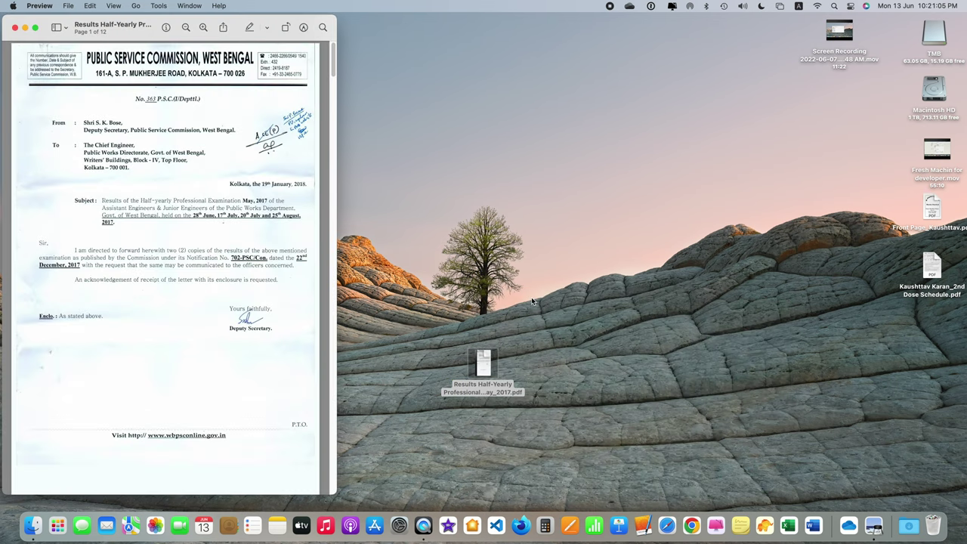
scroll(191, 182, "down", 3)
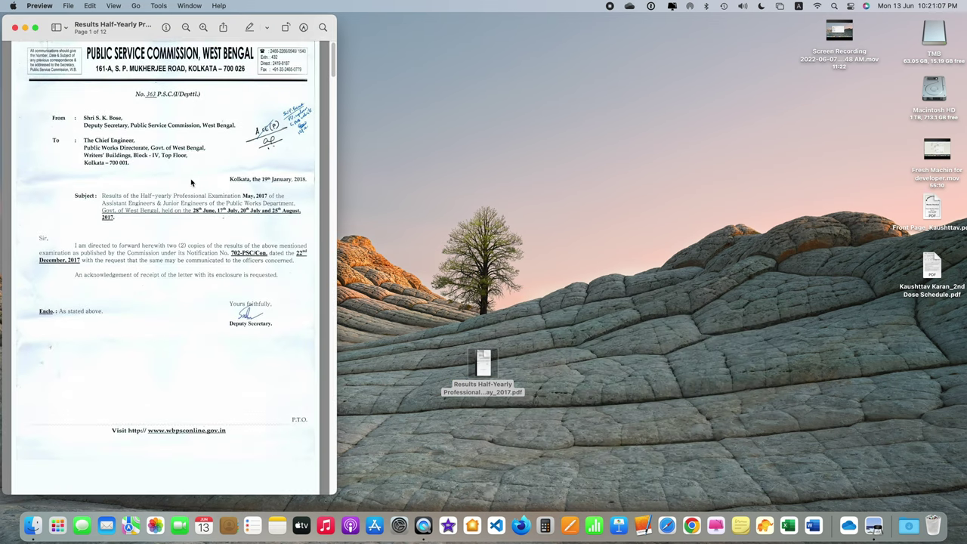
scroll(191, 182, "down", 20)
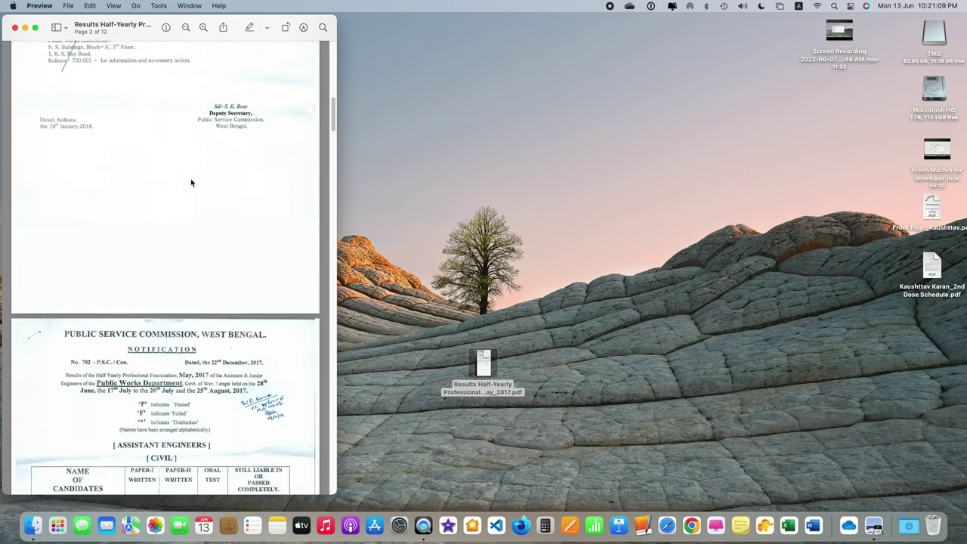
scroll(191, 182, "up", 5)
scroll(189, 186, "down", 6)
scroll(189, 189, "up", 15)
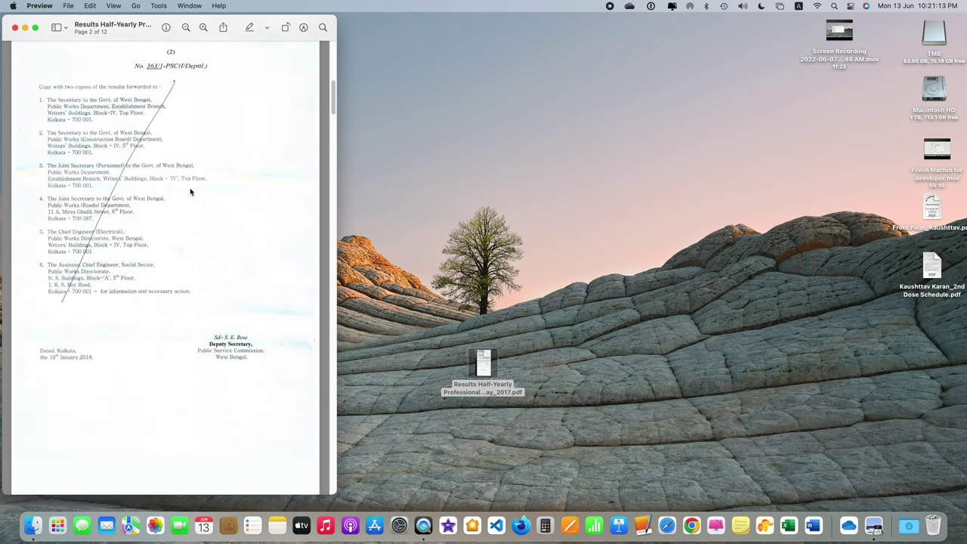
Start exporting the document as a PDF with the Quartz filter set to Reduce File Size
left_click_drag(121, 33, 594, 46)
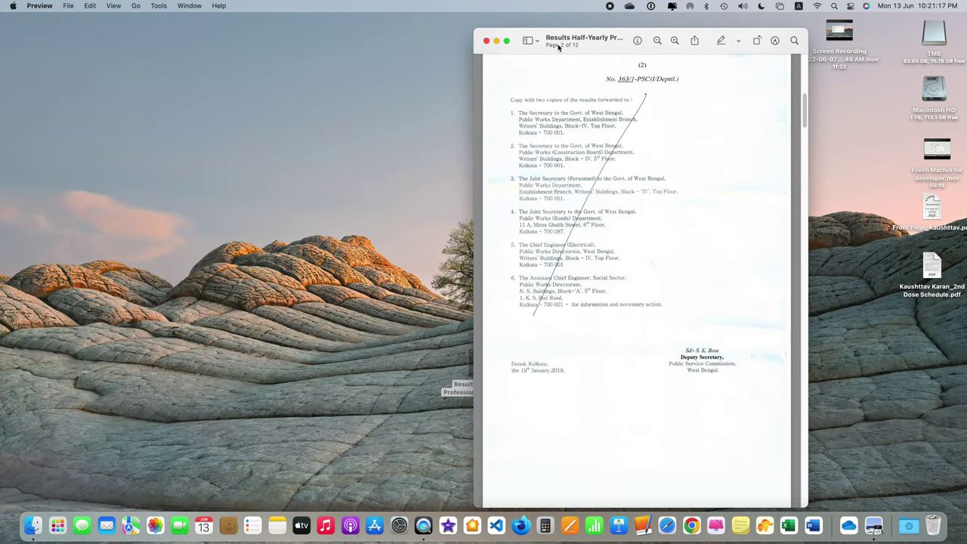
left_click(68, 6)
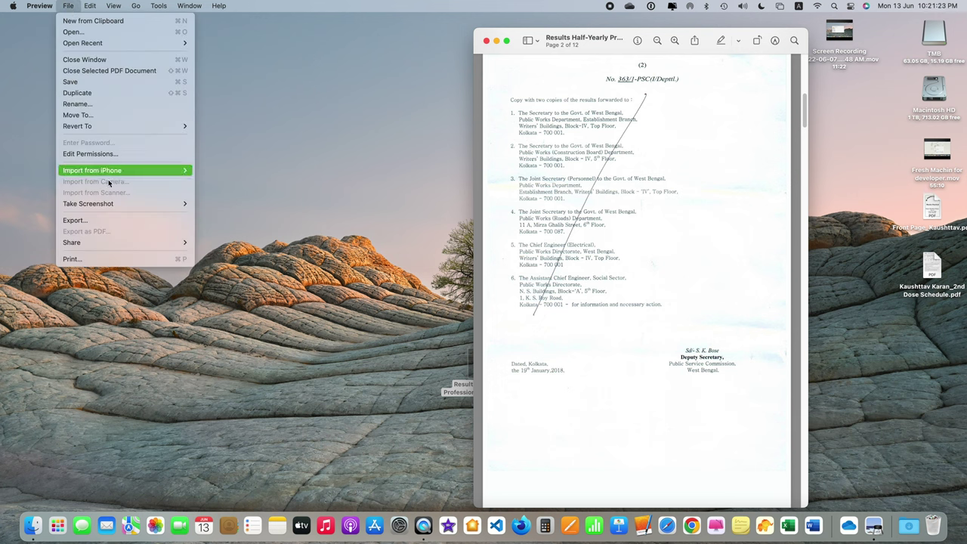
left_click(100, 222)
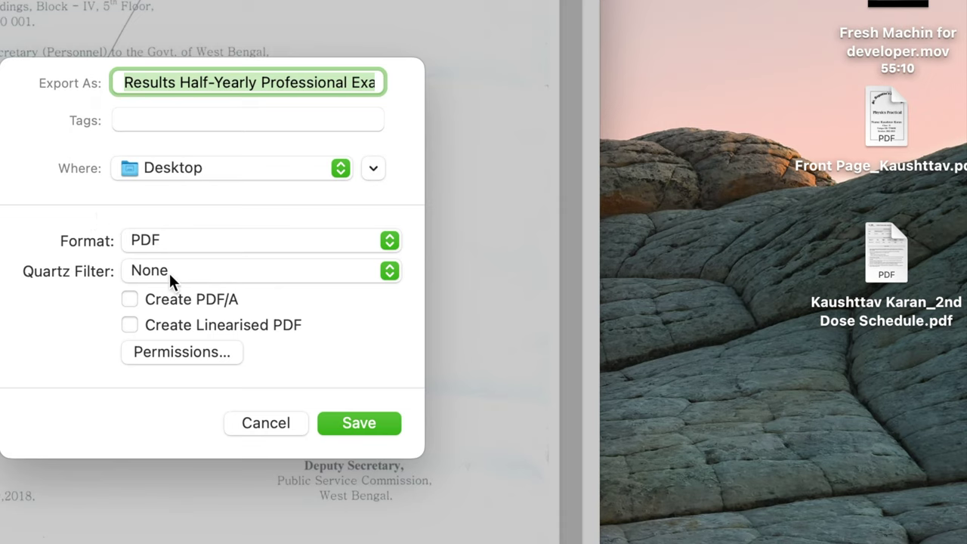
left_click(225, 276)
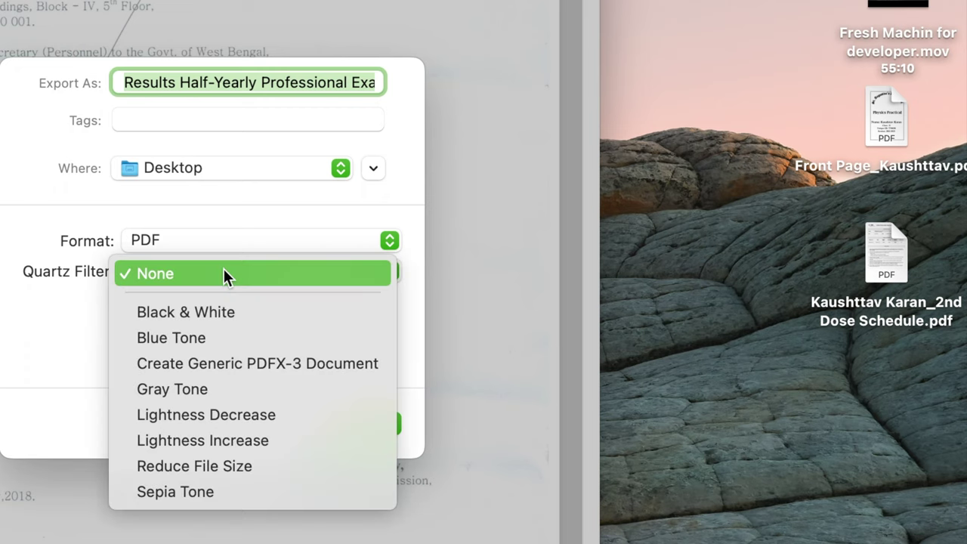
left_click(185, 466)
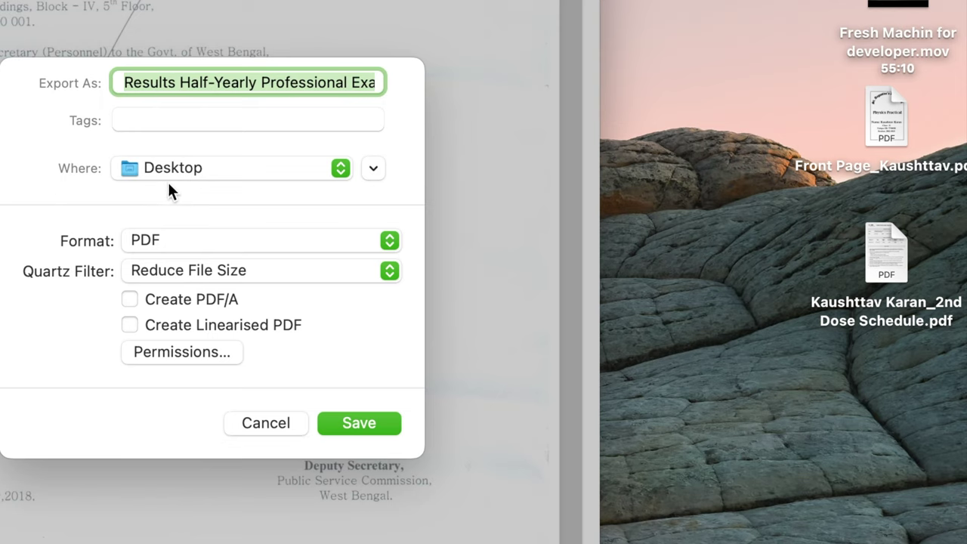
Append _reduced_in_size to the end of the export file name and save the PDF to the Desktop
left_click(123, 83)
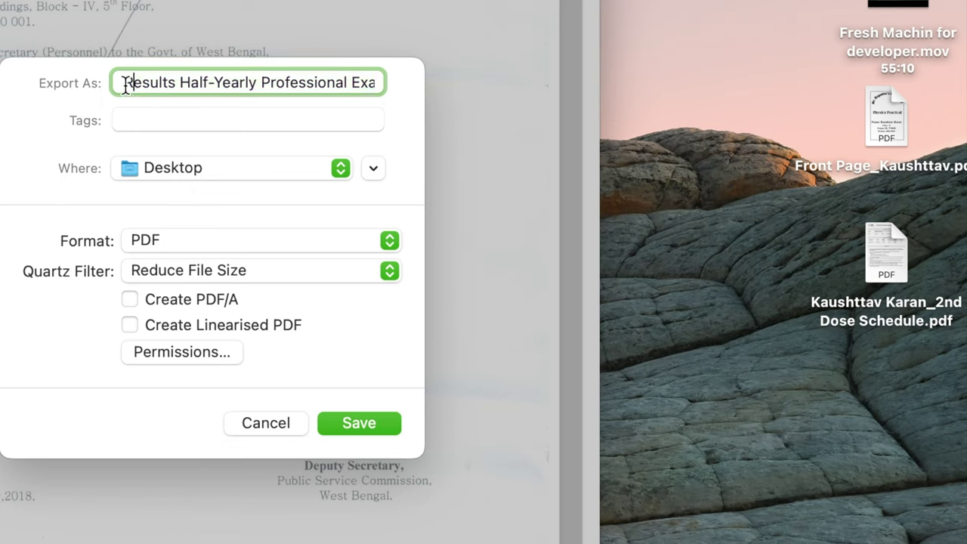
left_click_drag(124, 83, 376, 85)
left_click(351, 83)
key("Right")
key("Right")
key("Right")
key("Right")
key("Right")
key("Right")
key("Right")
key("Right")
key("Right")
key("Right")
key("Right")
key("Right")
key("Right")
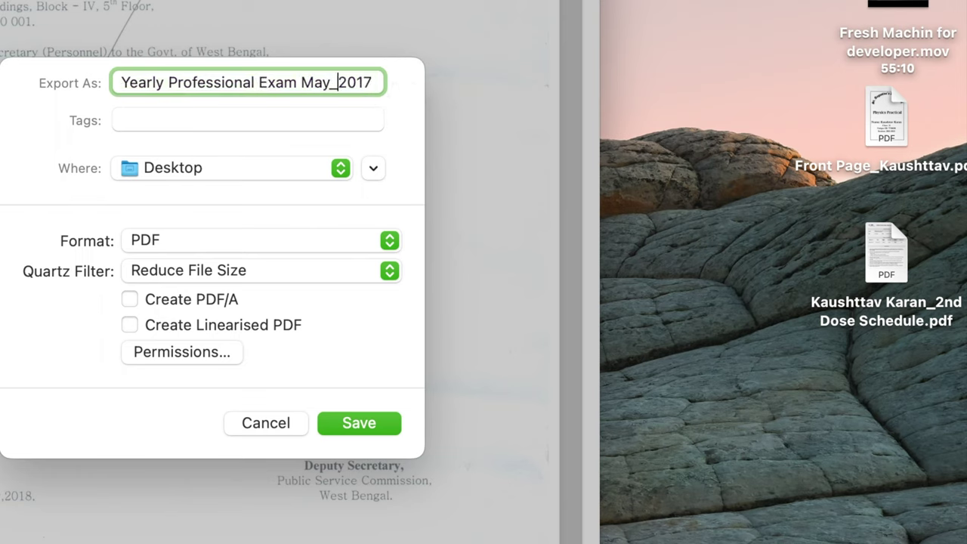
type("_")
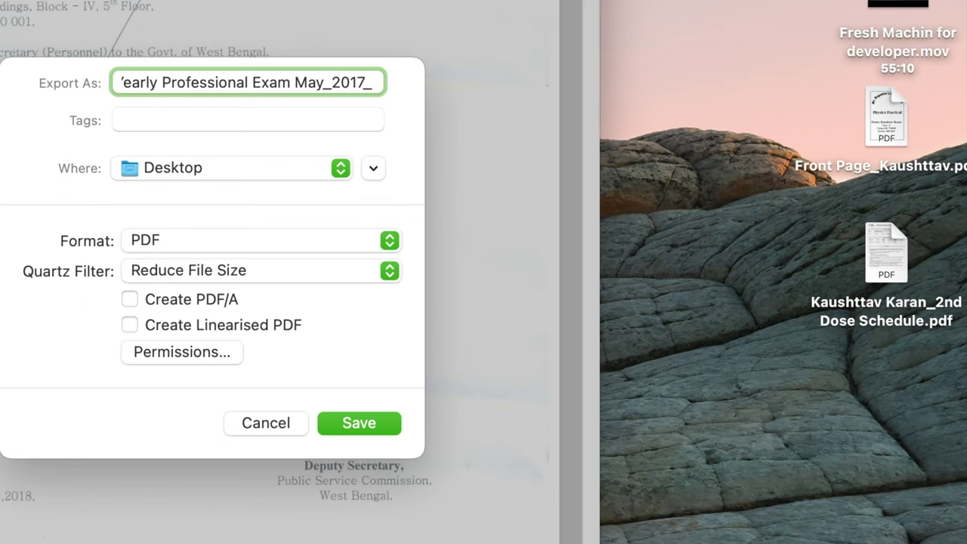
type("re")
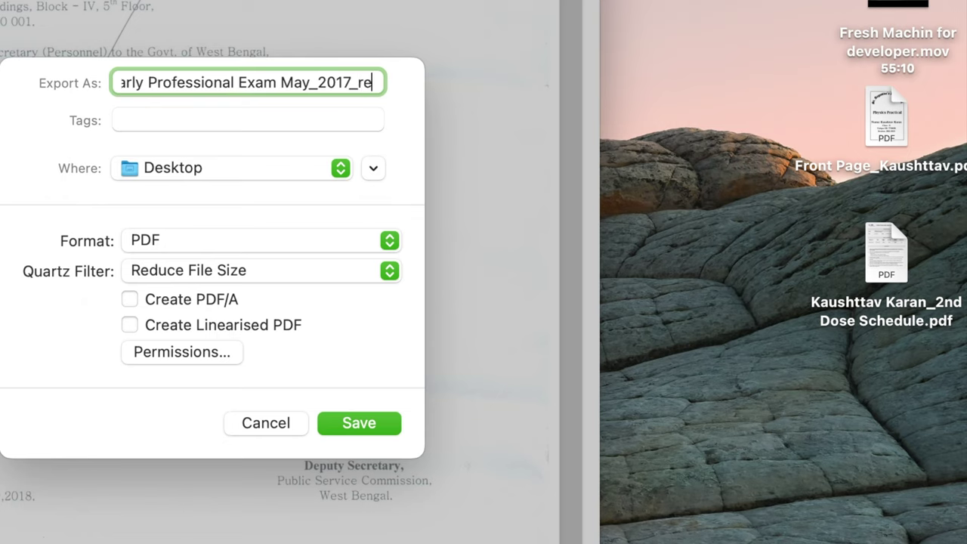
type("duced")
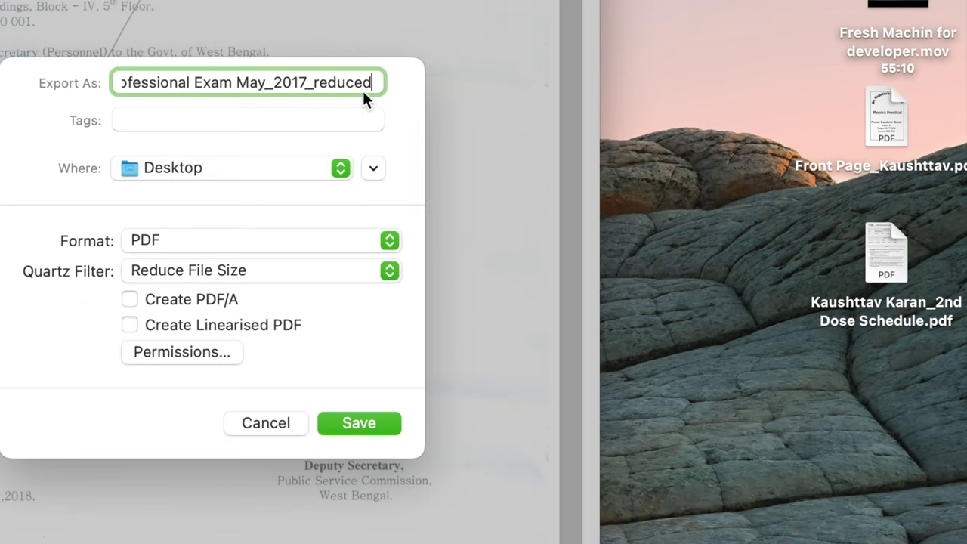
type("_in")
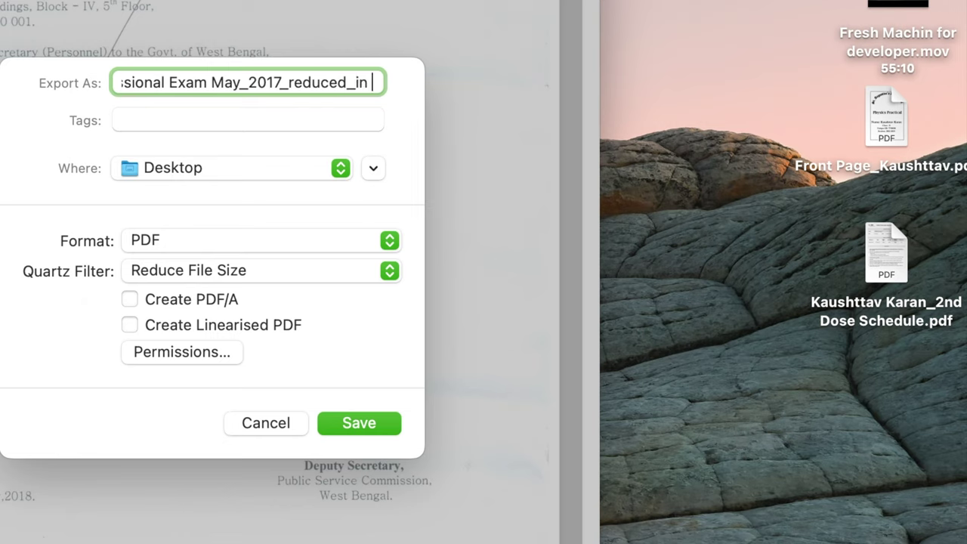
type("_s")
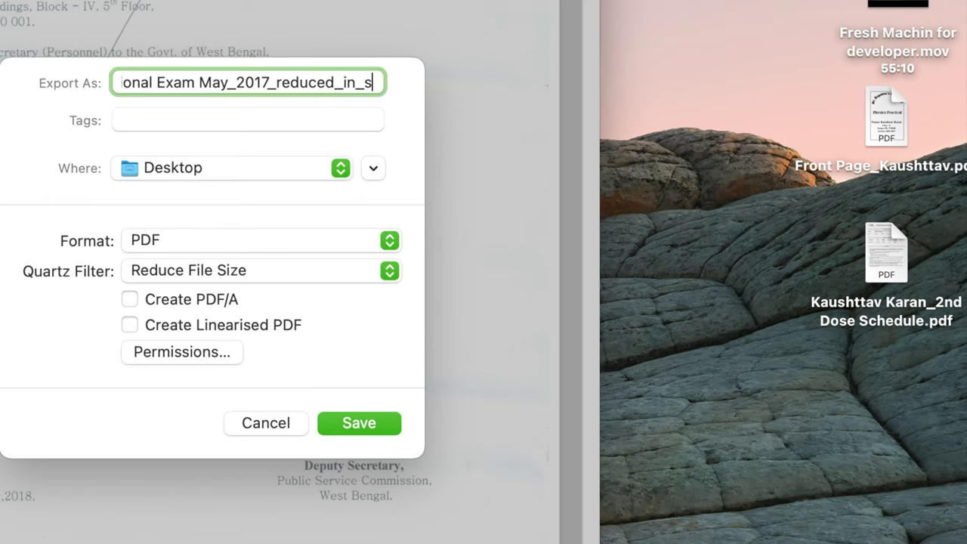
type("ize")
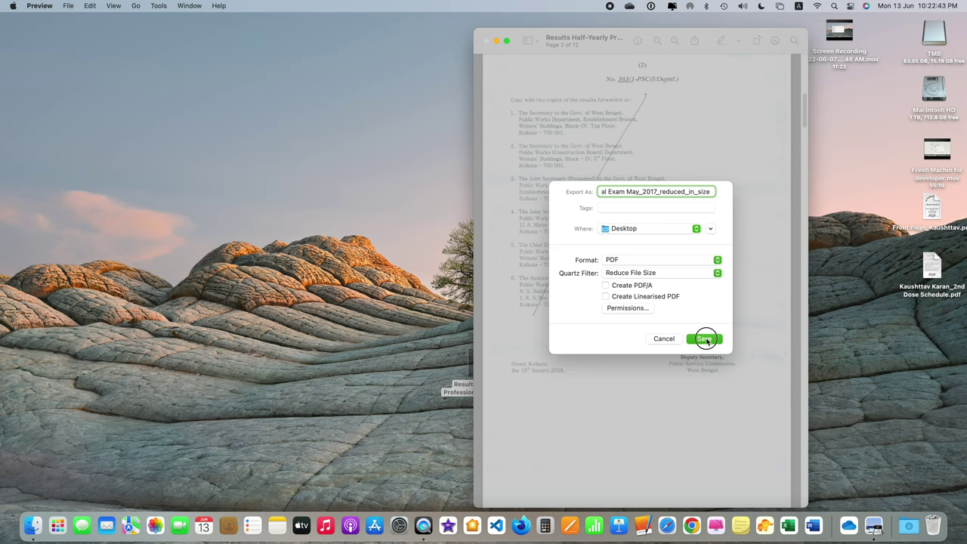
left_click(361, 423)
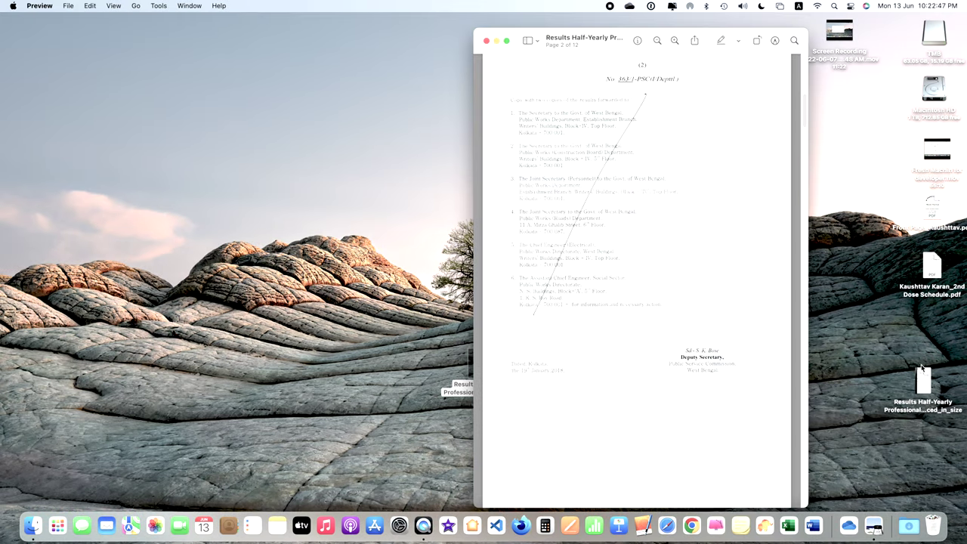
Close the original document and move the exported reduced_in_size file near the original on the desktop
left_click(487, 41)
left_click_drag(903, 389, 673, 328)
left_click(711, 383)
left_click(706, 355)
Open the exported reduced_in_size PDF and examine the legibility of its text and tables across the first pages
double_click(697, 325)
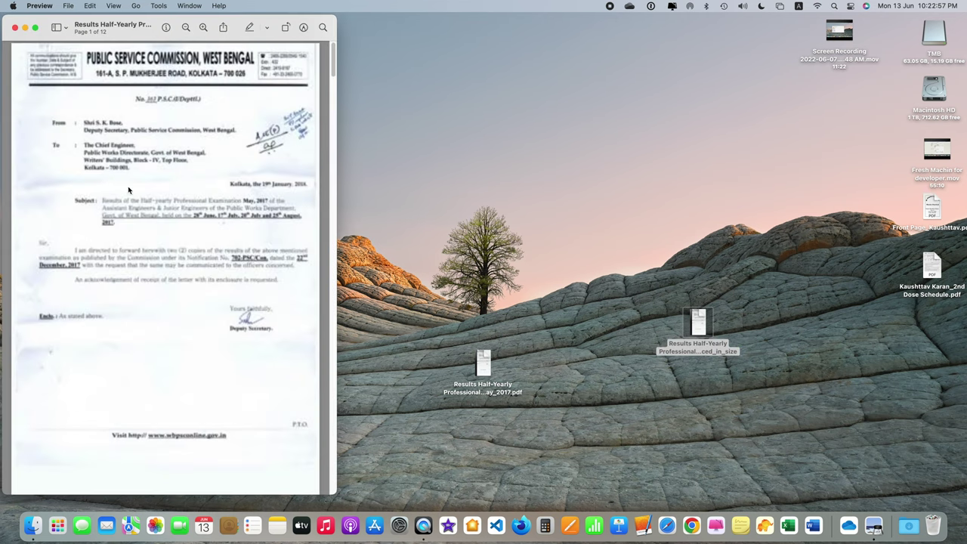
scroll(137, 236, "down", 5)
scroll(137, 236, "down", 10)
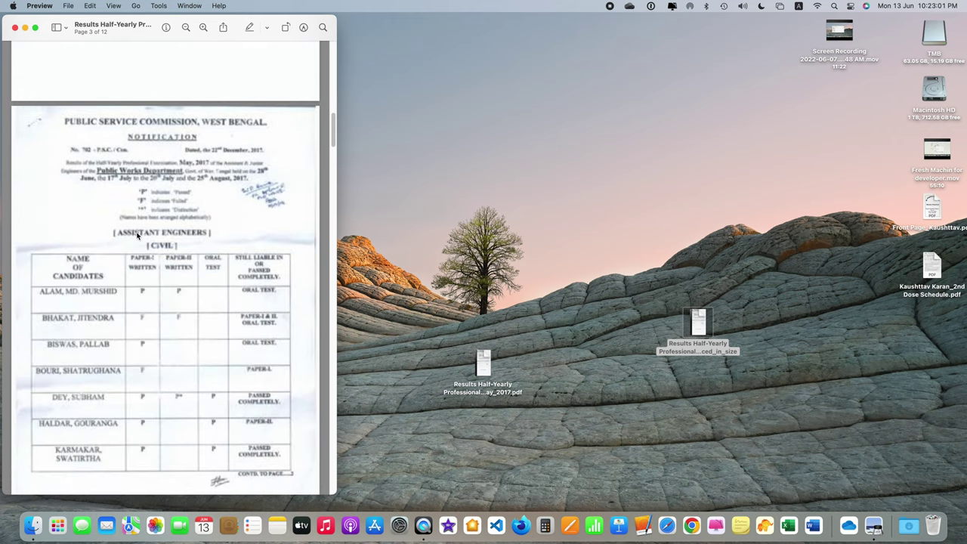
scroll(137, 236, "down", 2)
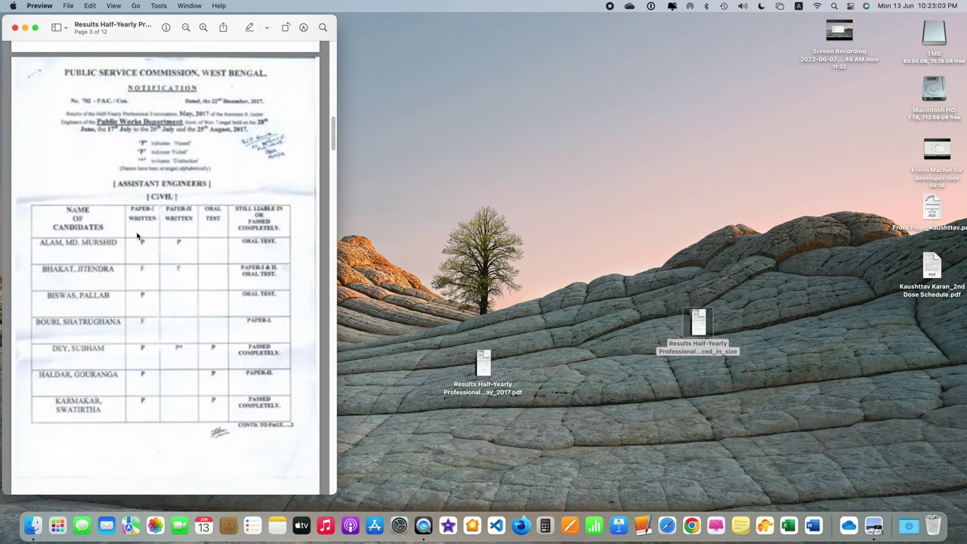
scroll(137, 236, "down", 10)
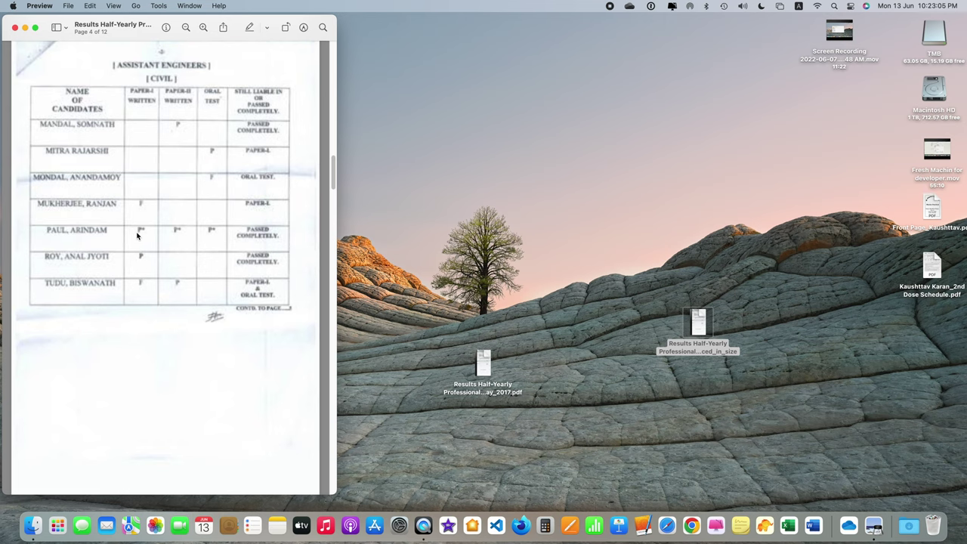
scroll(137, 236, "down", 8)
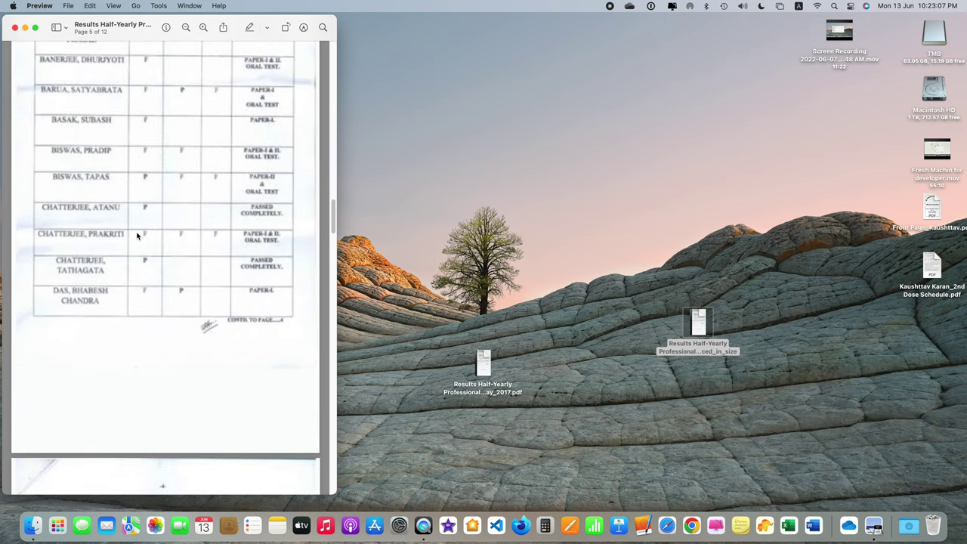
scroll(137, 237, "down", 4)
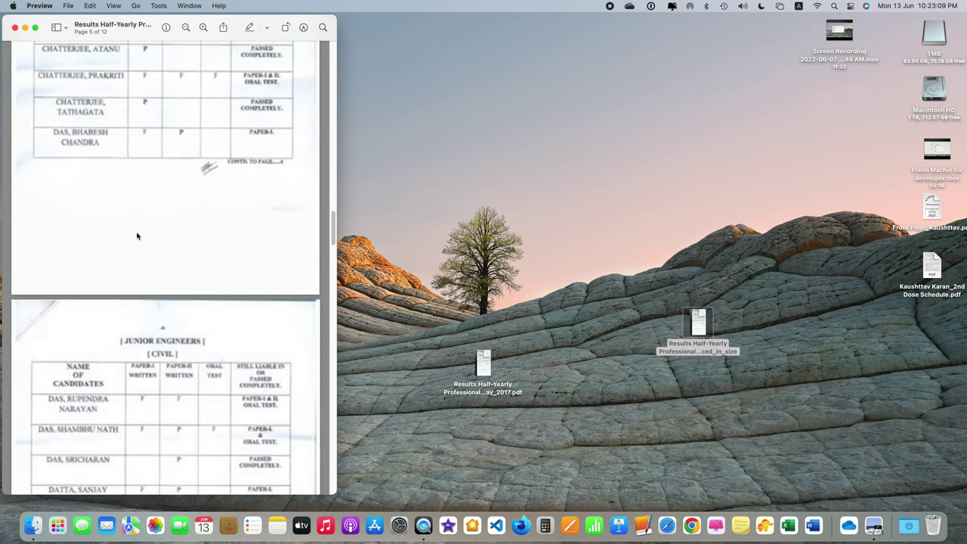
scroll(136, 236, "up", 8)
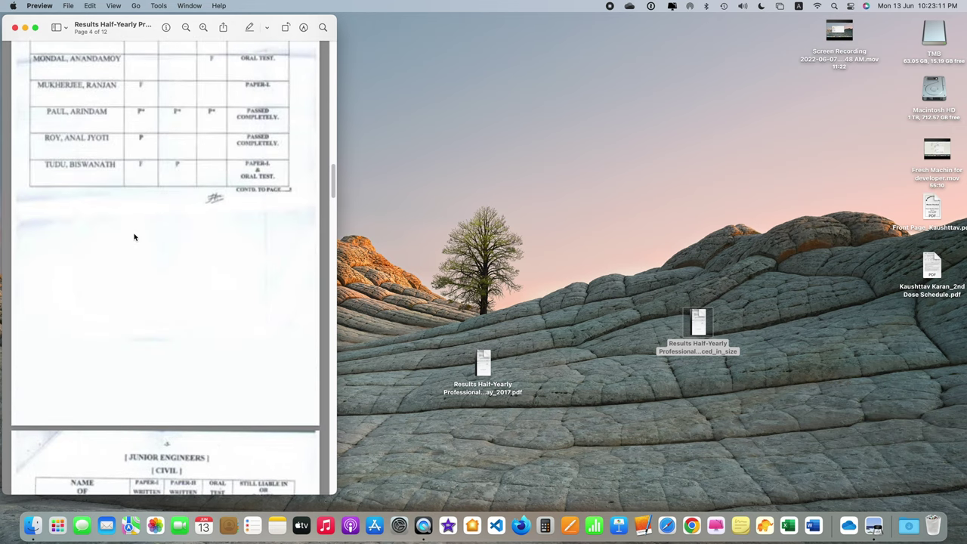
scroll(134, 237, "up", 3)
scroll(135, 237, "up", 3)
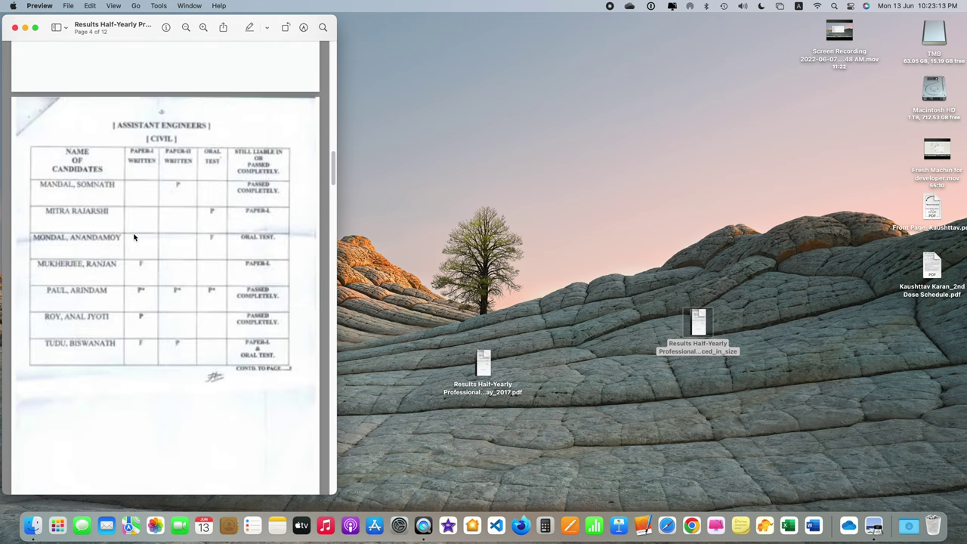
scroll(131, 241, "up", 15)
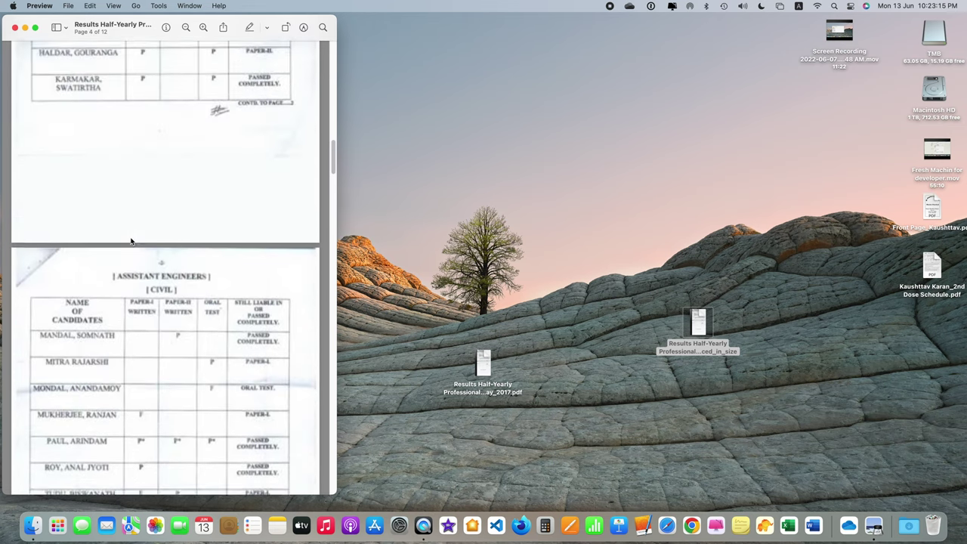
scroll(130, 241, "up", 10)
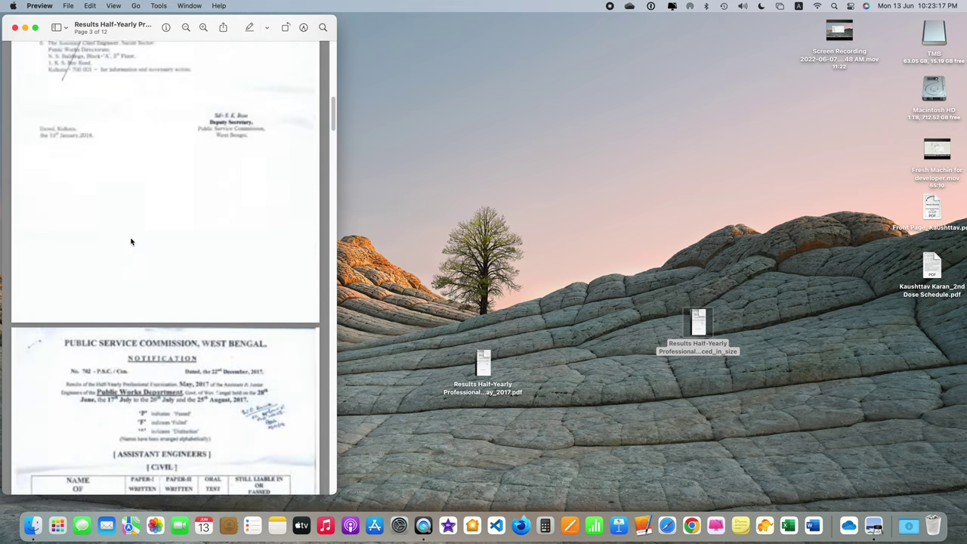
Return to the first page and close the reduced PDF, then check the file's size in its Finder information window
scroll(130, 241, "up", 15)
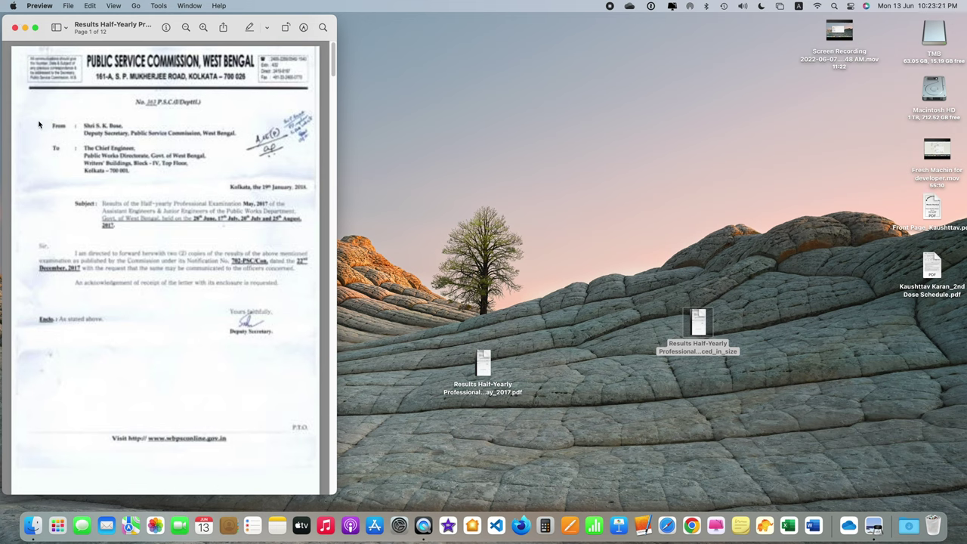
left_click(14, 27)
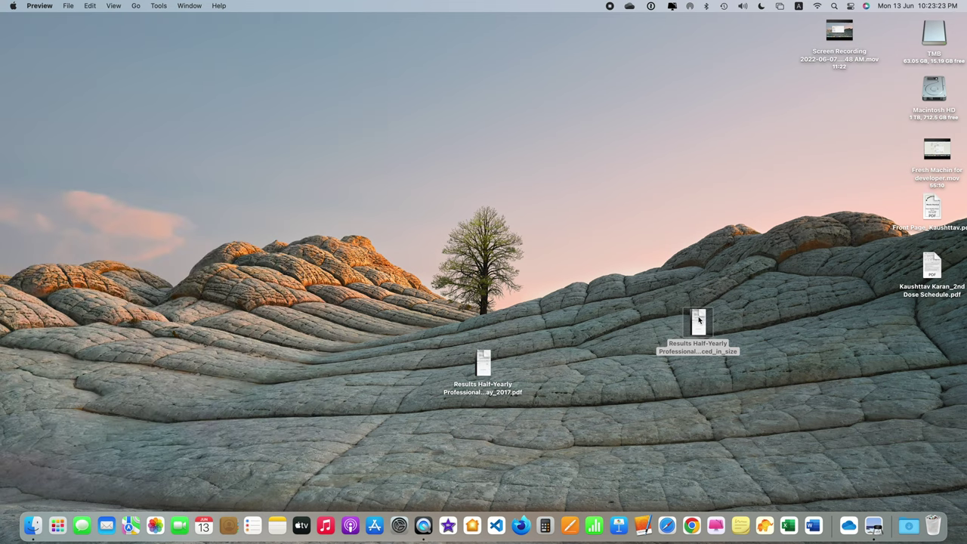
right_click(690, 312)
left_click(489, 343)
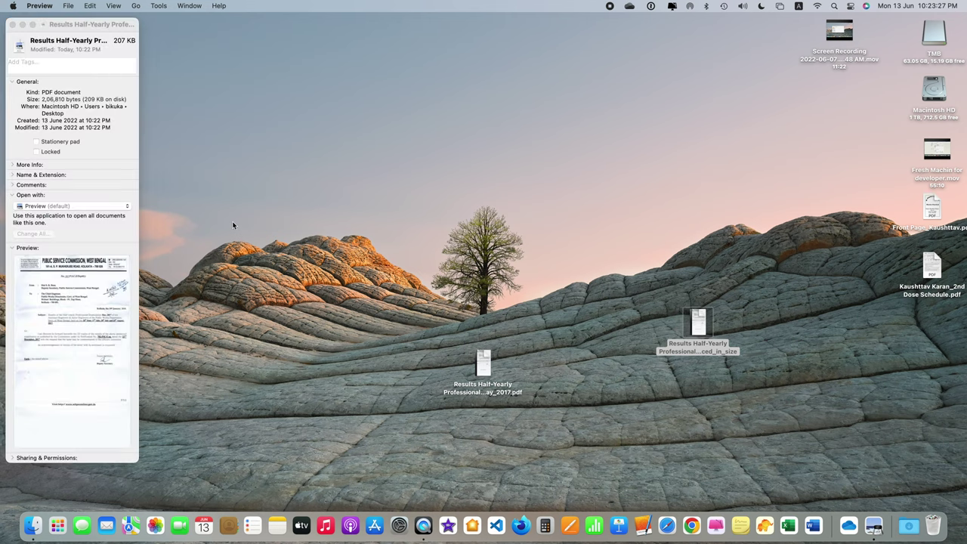
left_click(102, 106)
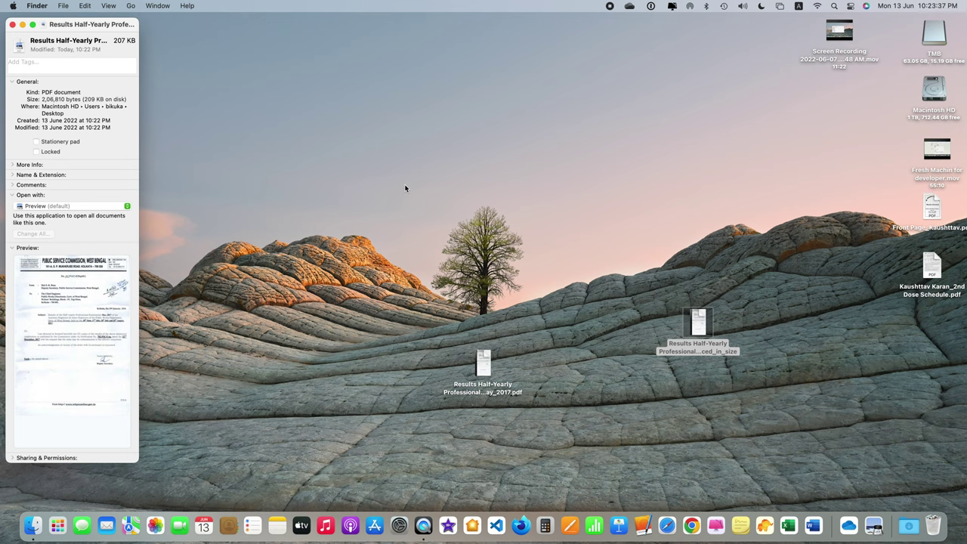
left_click(13, 24)
left_click(602, 298)
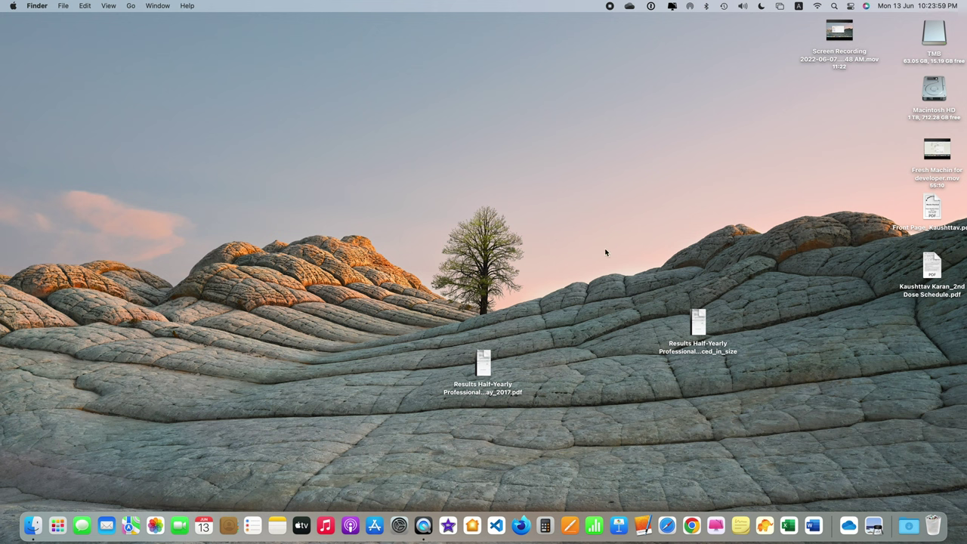
left_click(698, 324)
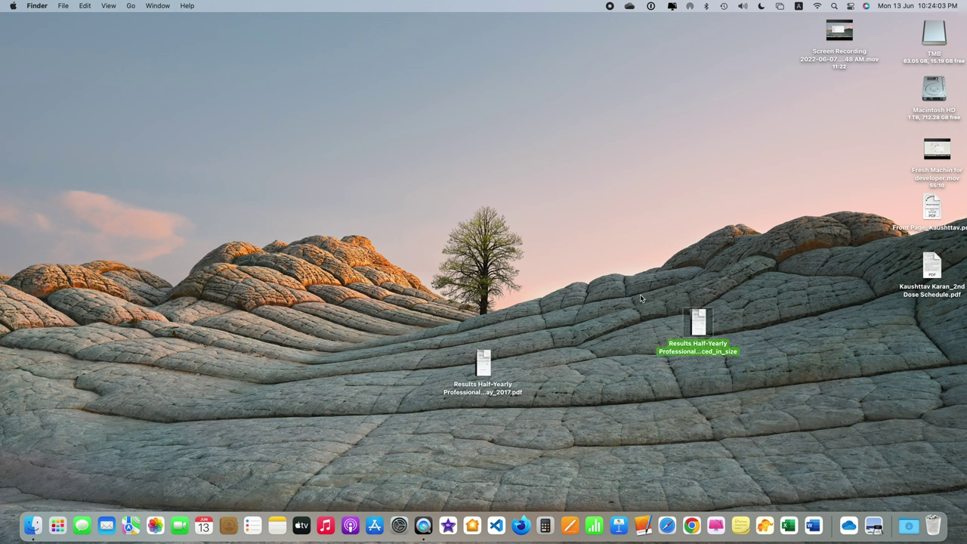
left_click(618, 289)
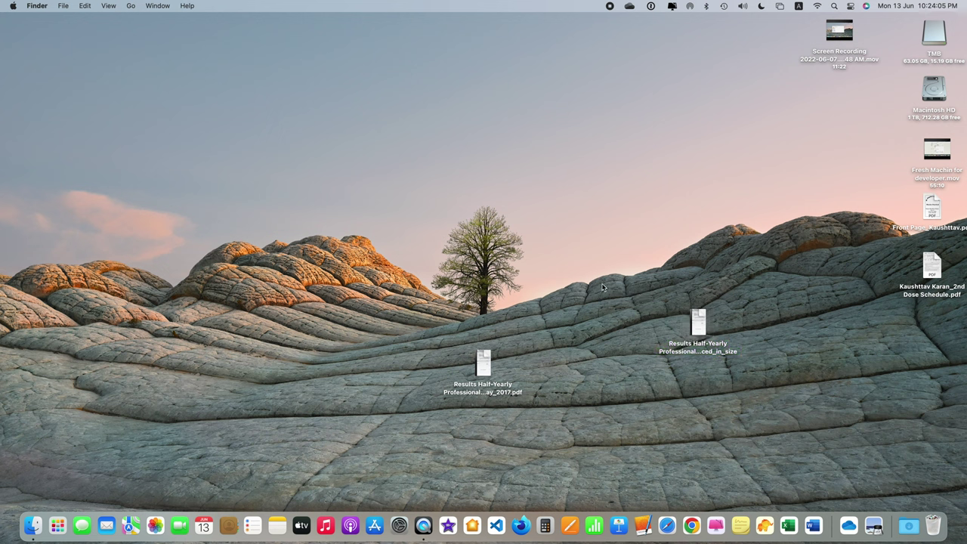
left_click(700, 326)
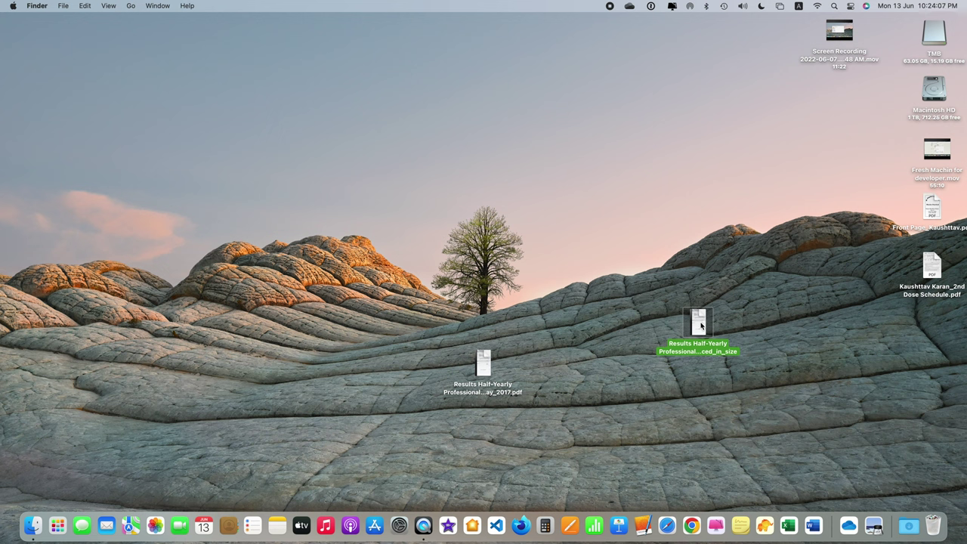
left_click(614, 320)
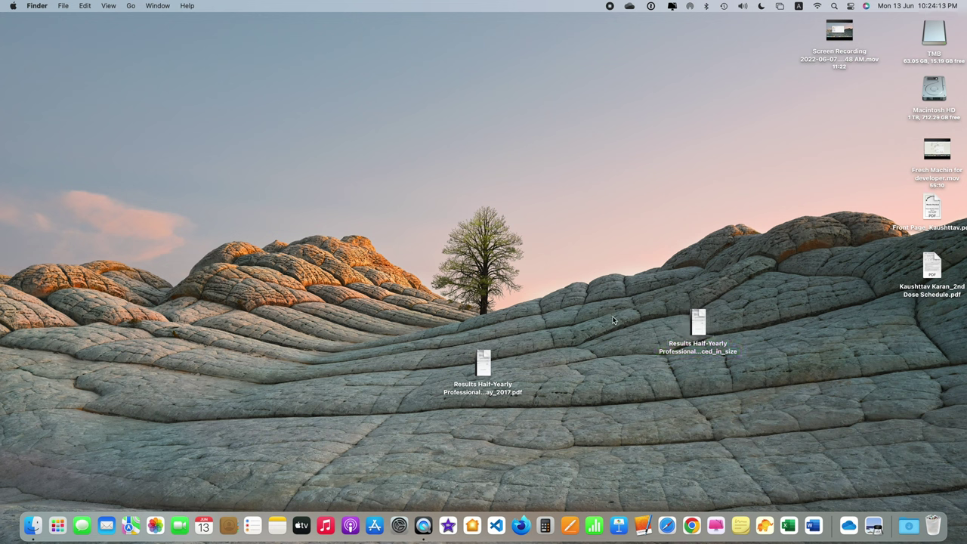